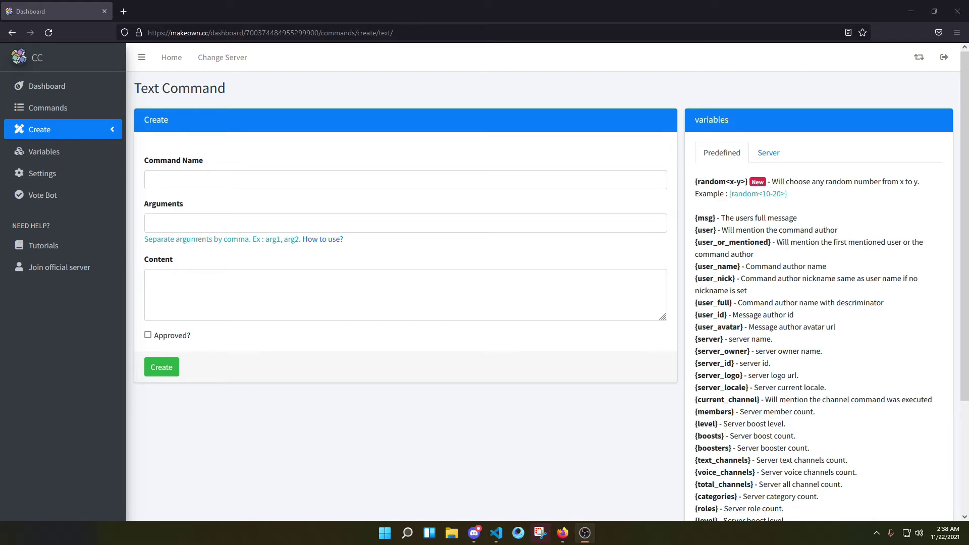
Create an approved text command 'about' with argument arg and content {{arg}}.
{"action": "left_click", "coordinate": [252, 182]}
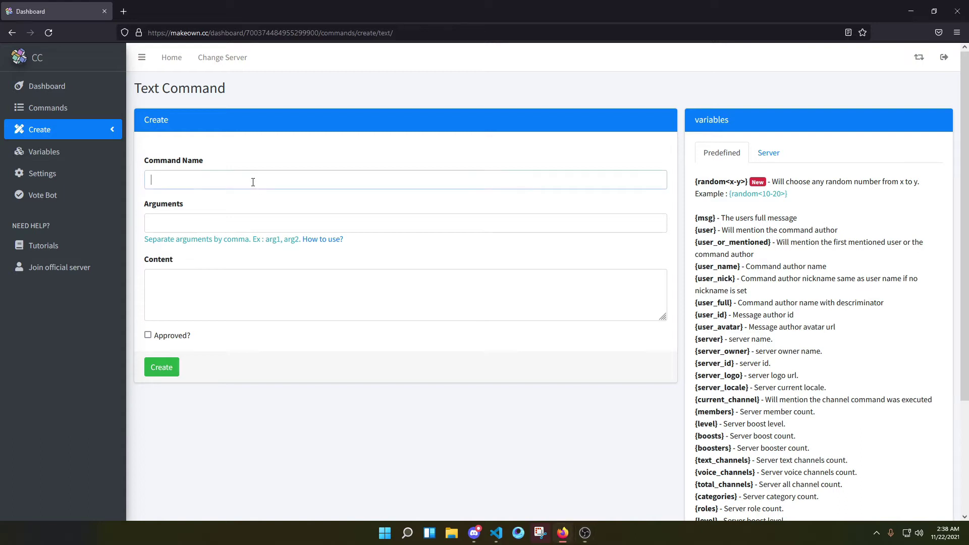
{"action": "type", "text": "about"}
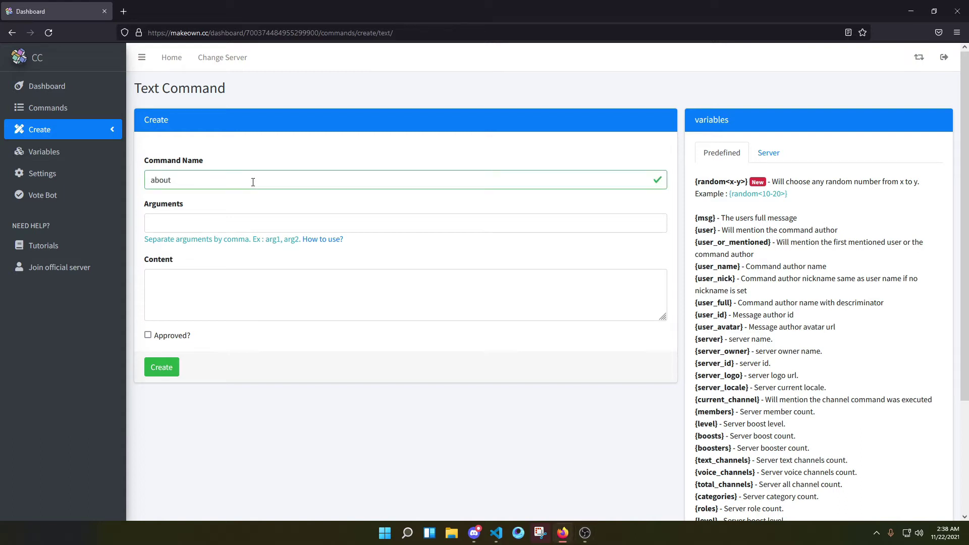
{"action": "left_click", "coordinate": [264, 222]}
{"action": "type", "text": "arg"}
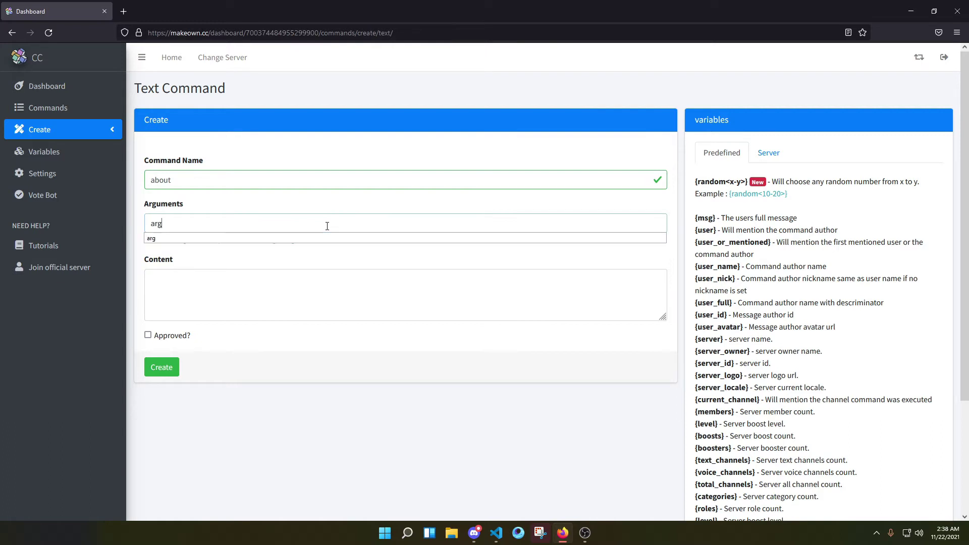
{"action": "left_click", "coordinate": [167, 257]}
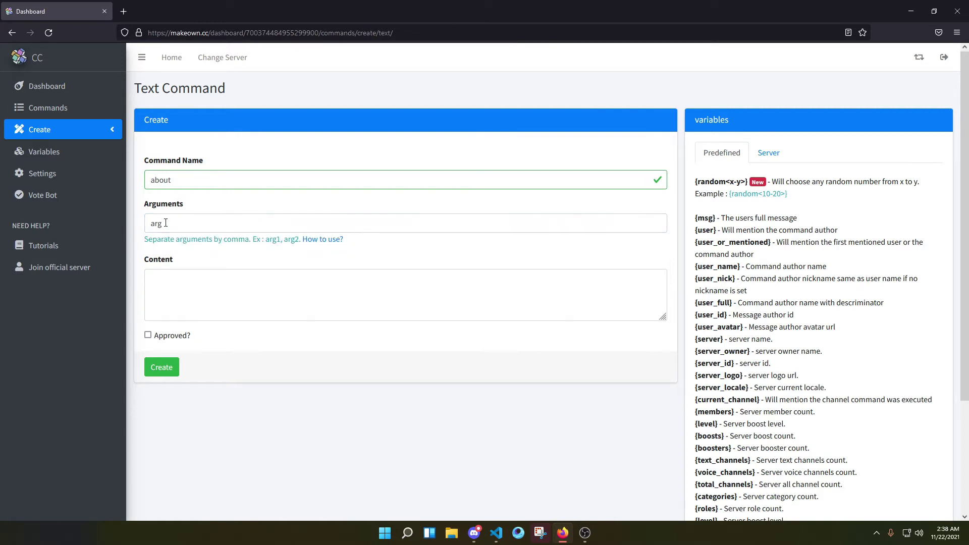
{"action": "key", "text": "shift+Tab"}
{"action": "left_click", "coordinate": [227, 239]}
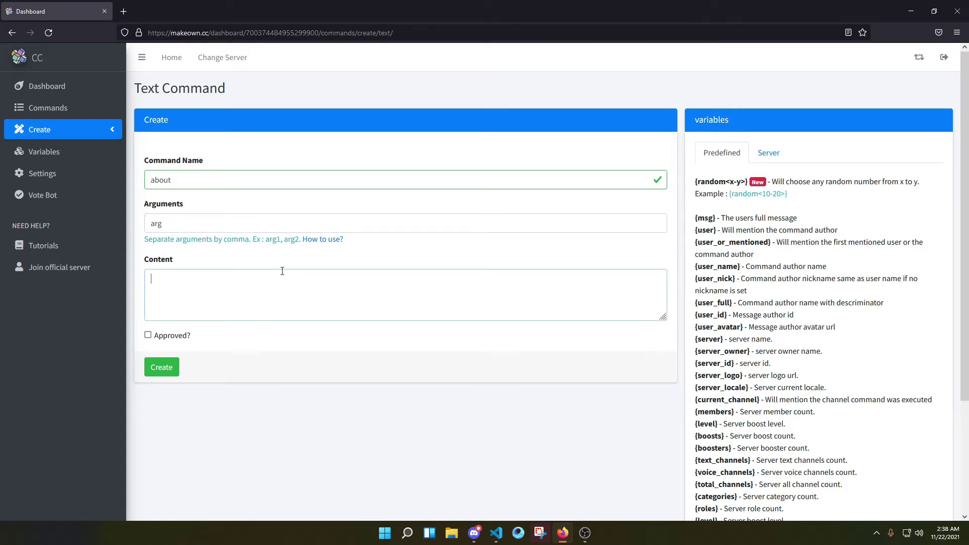
{"action": "type", "text": "{{arg}}"}
{"action": "left_click", "coordinate": [147, 335]}
{"action": "left_click", "coordinate": [161, 367]}
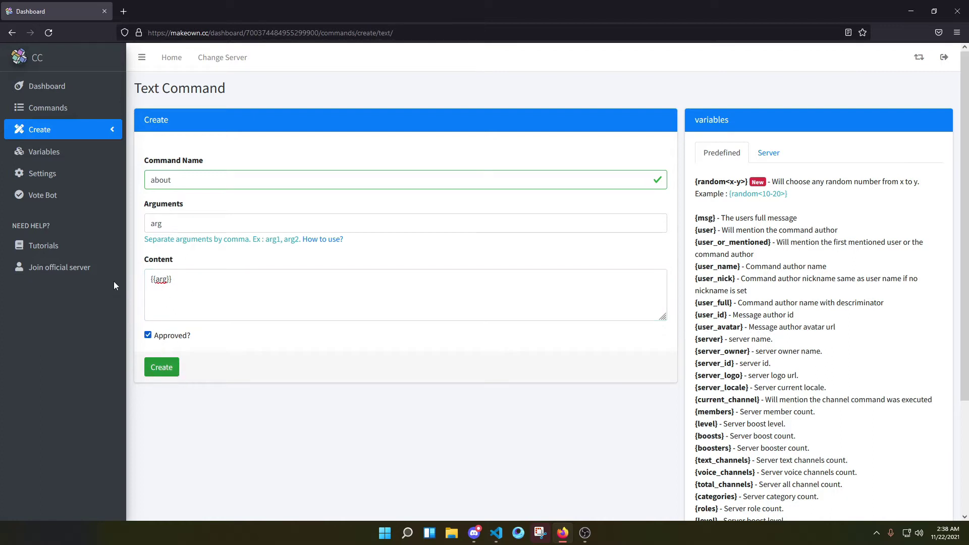
Check the new about text command at the top of the Commands list.
{"action": "left_click", "coordinate": [58, 106]}
{"action": "double_click", "coordinate": [263, 169]}
{"action": "left_click_drag", "start_coordinate": [432, 173], "coordinate": [303, 173]}
On the Variables page, enter 'server' as the new variable's name.
{"action": "left_click", "coordinate": [326, 170]}
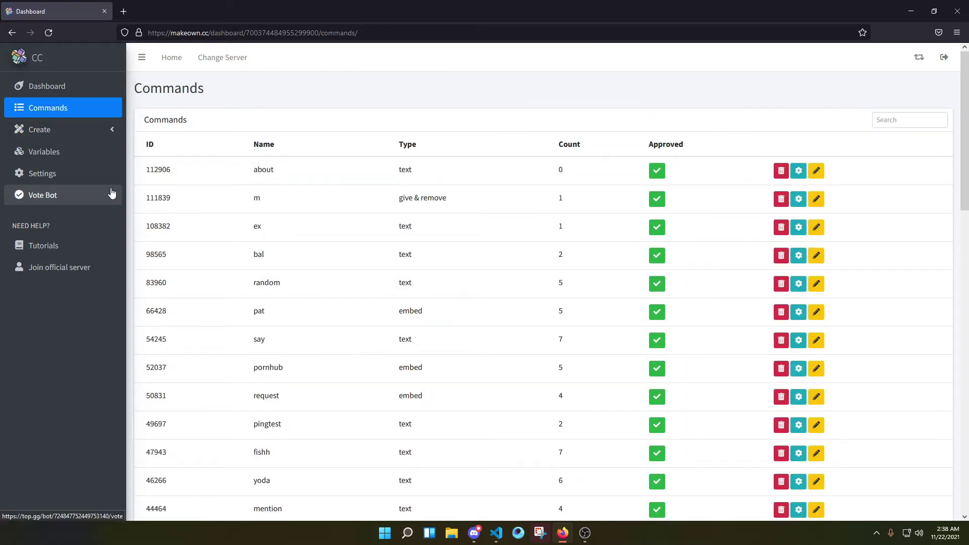
{"action": "left_click", "coordinate": [59, 153]}
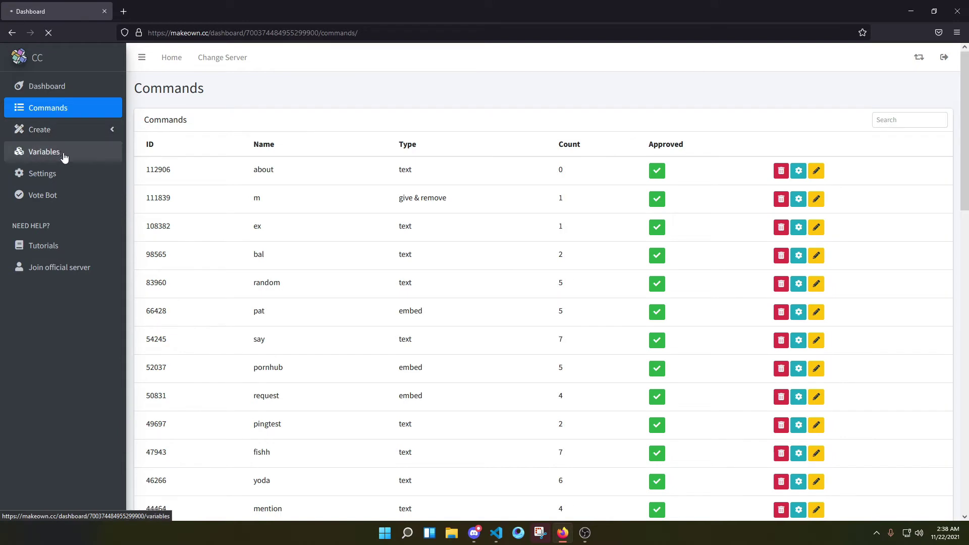
{"action": "left_click", "coordinate": [739, 169]}
{"action": "type", "text": "se"}
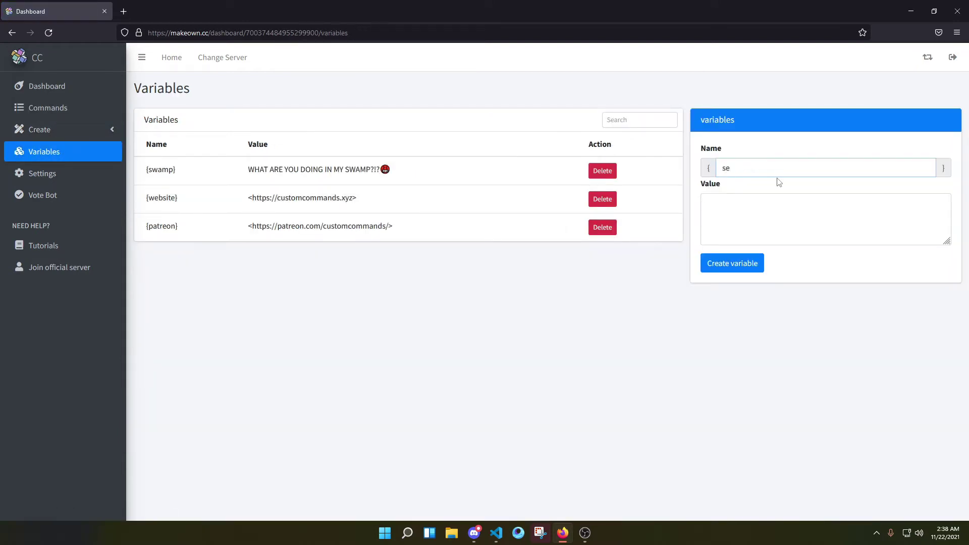
{"action": "type", "text": "vber"}
{"action": "key", "text": "BackSpace"}
{"action": "key", "text": "BackSpace"}
{"action": "type", "text": "vber"}
{"action": "key", "text": "BackSpace"}
{"action": "key", "text": "BackSpace"}
{"action": "type", "text": "er"}
{"action": "key", "text": "BackSpace"}
{"action": "key", "text": "BackSpace"}
{"action": "key", "text": "BackSpace"}
{"action": "type", "text": "er"}
Give the server variable the value 'This is about this server' and create it.
{"action": "left_click", "coordinate": [814, 216]}
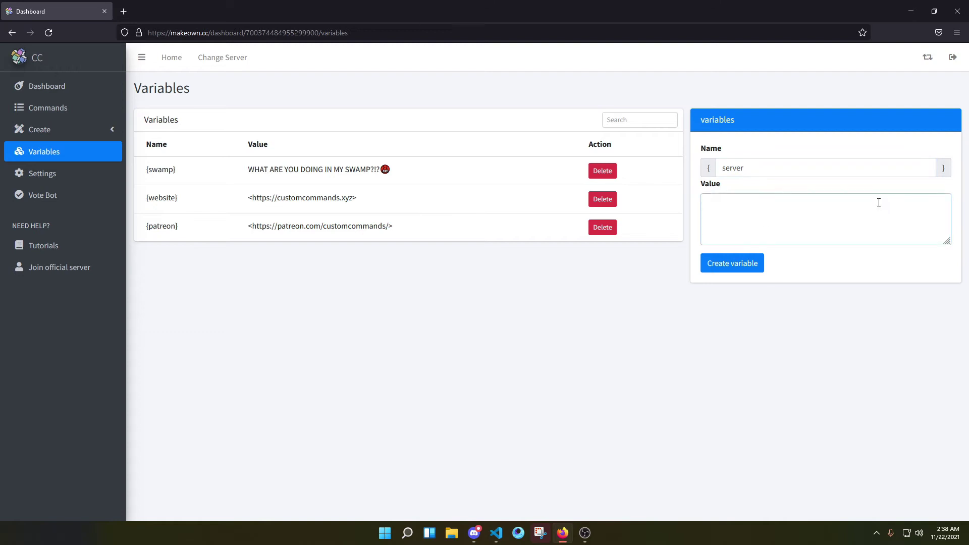
{"action": "type", "text": "Th9s"}
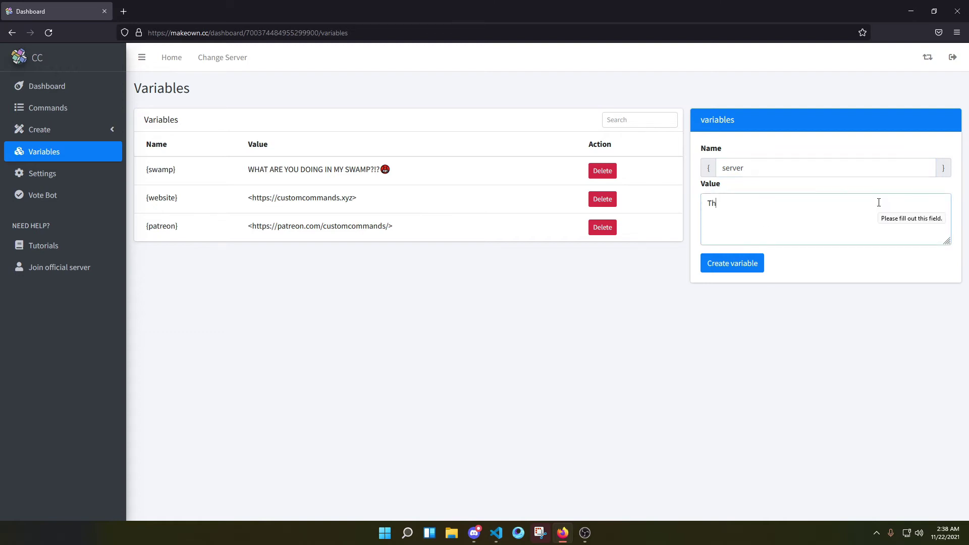
{"action": "key", "text": "BackSpace"}
{"action": "key", "text": "BackSpace"}
{"action": "type", "text": "is is about this server"}
{"action": "double_click", "coordinate": [747, 168]}
{"action": "left_click", "coordinate": [763, 158]}
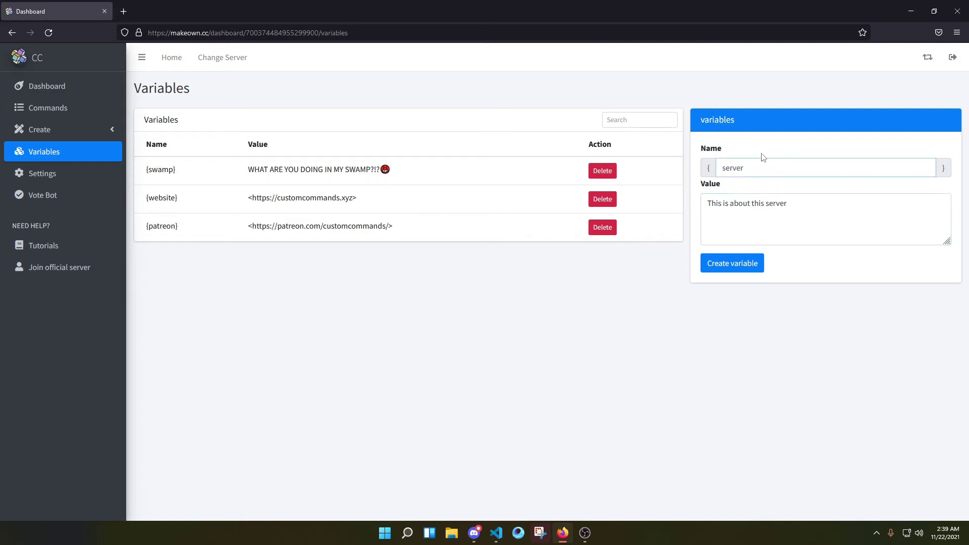
{"action": "left_click", "coordinate": [746, 264]}
{"action": "left_click", "coordinate": [766, 170]}
Create the owner variable with value 'Our owner is really cool.'.
{"action": "type", "text": "owner"}
{"action": "key", "text": "Tab"}
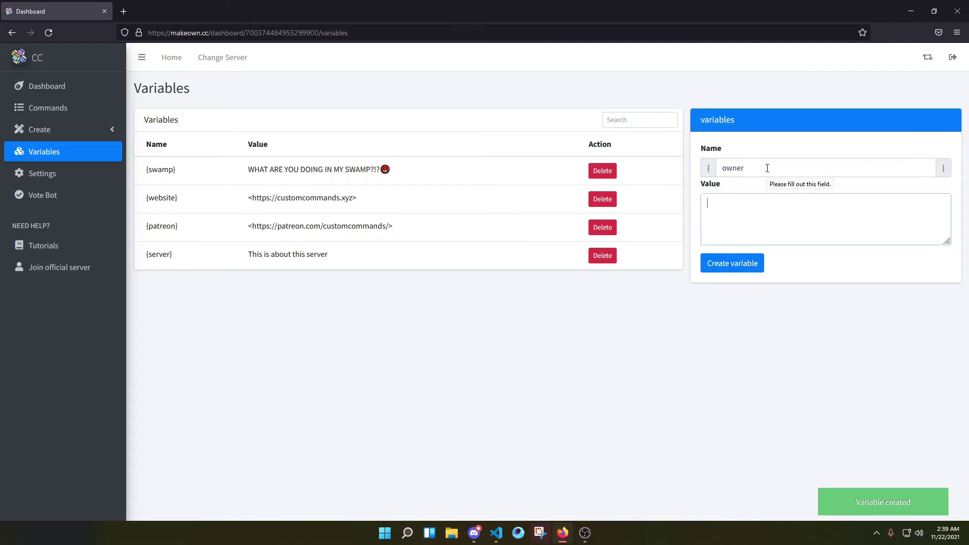
{"action": "type", "text": "our owner is"}
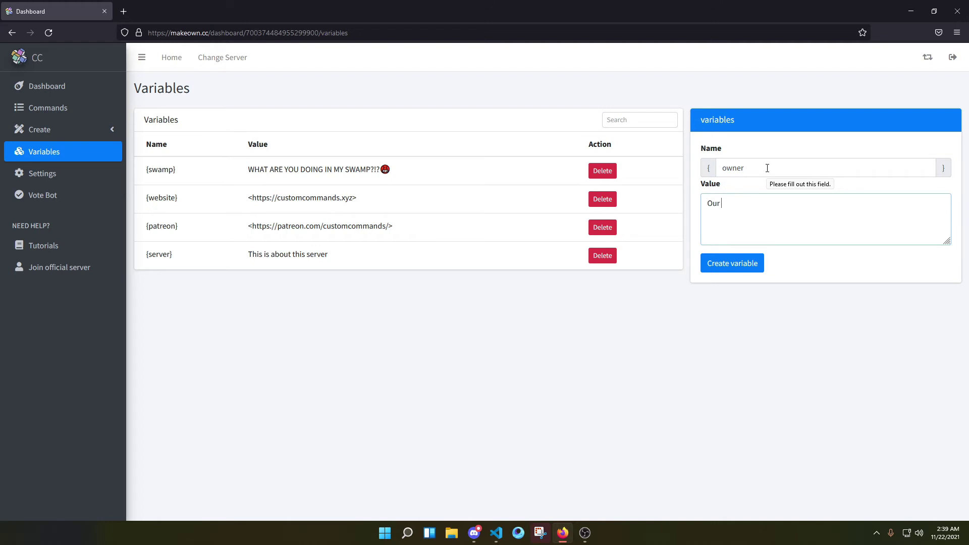
{"action": "type", "text": " really cool."}
{"action": "left_click", "coordinate": [720, 265]}
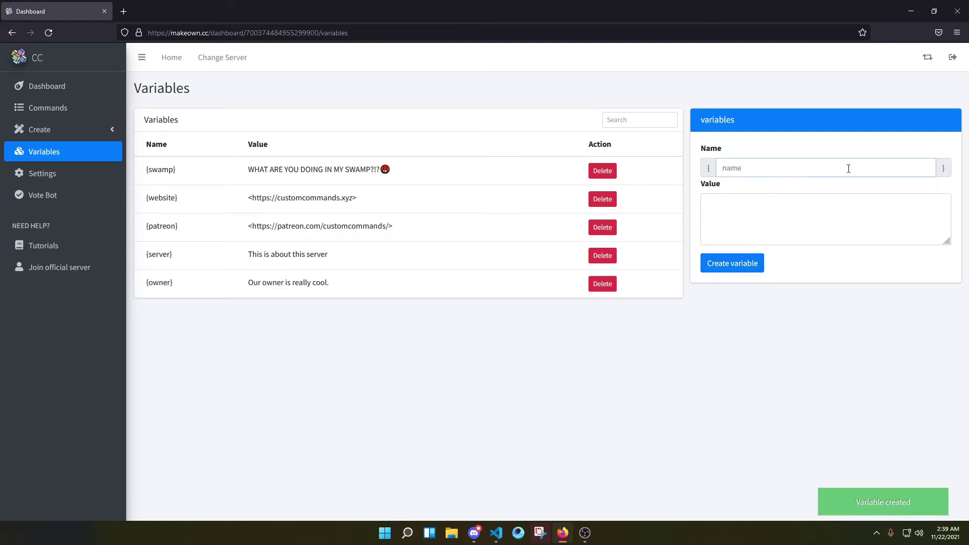
Create the giveaway variable with value 'The current giveaway is finished.'.
{"action": "type", "text": "giveaway"}
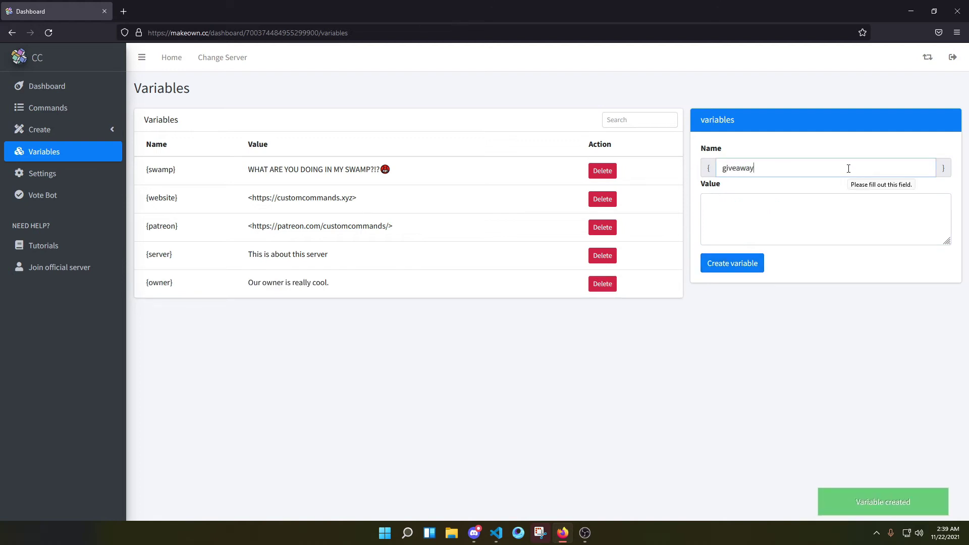
{"action": "key", "text": "Tab"}
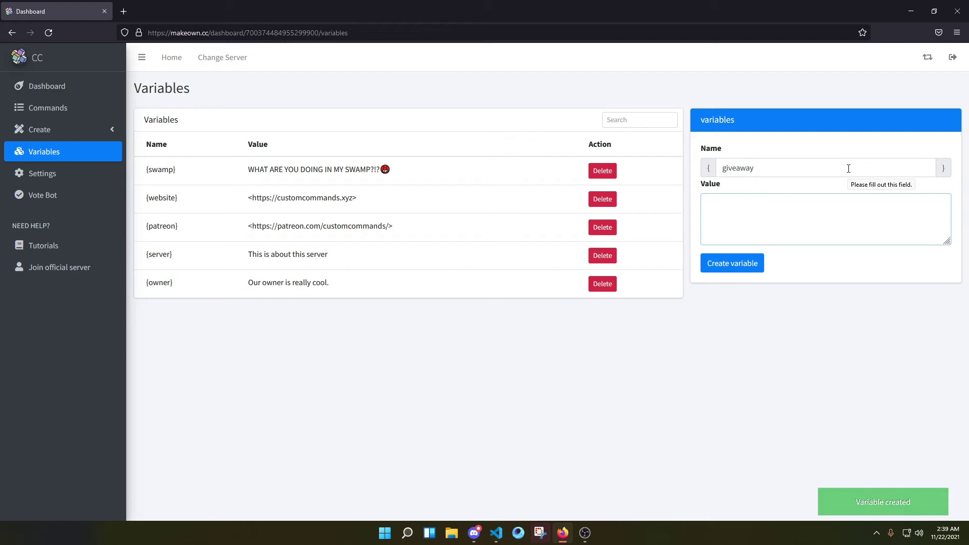
{"action": "type", "text": "The cu"}
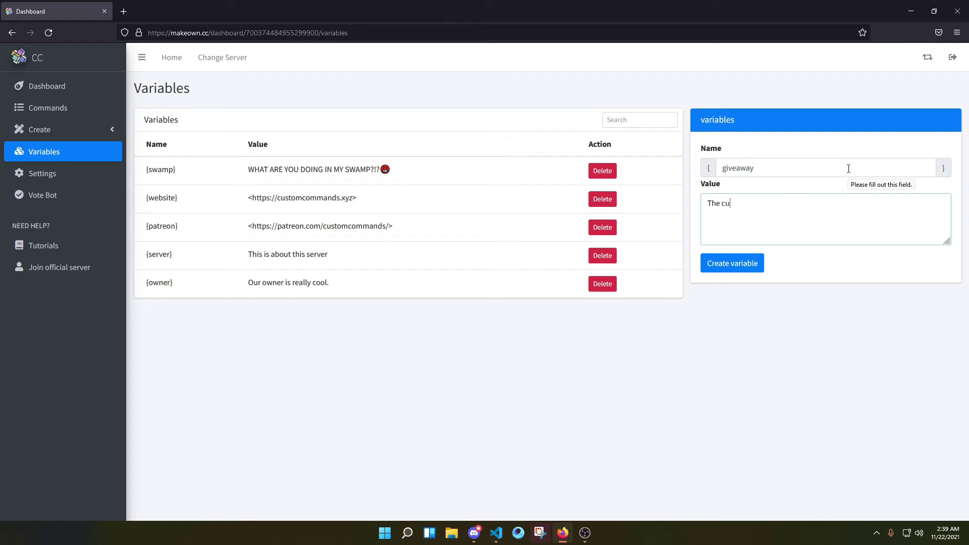
{"action": "type", "text": "rrent giveawayt"}
{"action": "key", "text": "BackSpace"}
{"action": "type", "text": "is finished."}
{"action": "left_click", "coordinate": [738, 266]}
Review the new {server}, {owner} and {giveaway} entries in the variables table.
{"action": "left_click_drag", "start_coordinate": [146, 258], "coordinate": [185, 315]}
{"action": "left_click", "coordinate": [190, 313]}
{"action": "left_click_drag", "start_coordinate": [143, 257], "coordinate": [180, 259]}
{"action": "left_click", "coordinate": [215, 259]}
{"action": "triple_click", "coordinate": [171, 285]}
{"action": "left_click", "coordinate": [147, 313]}
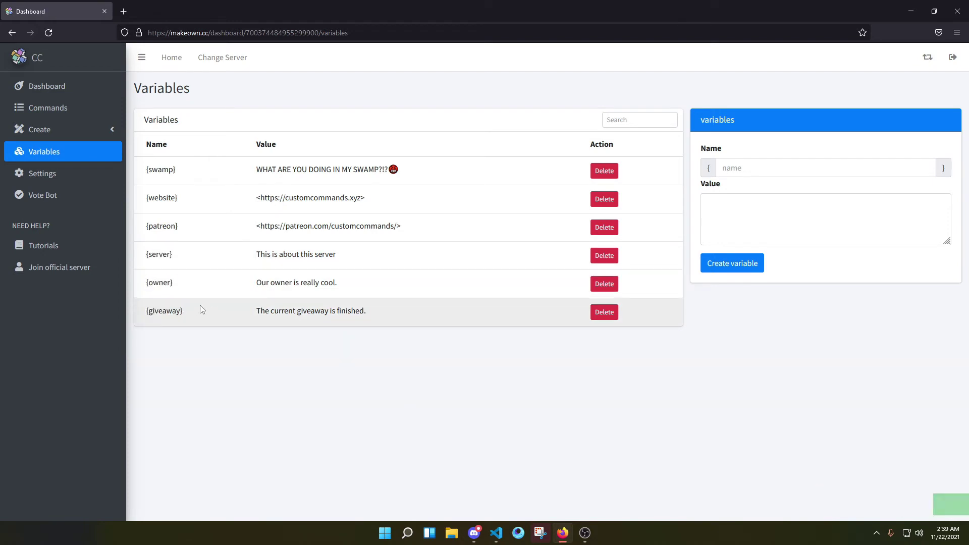
Return to the Commands list showing the about command.
{"action": "left_click", "coordinate": [51, 116]}
{"action": "left_click_drag", "start_coordinate": [247, 169], "coordinate": [339, 171]}
{"action": "left_click", "coordinate": [293, 171]}
Send '?about server' in #bot-commands and check the reply 'This is about this server'.
{"action": "left_click", "coordinate": [473, 532]}
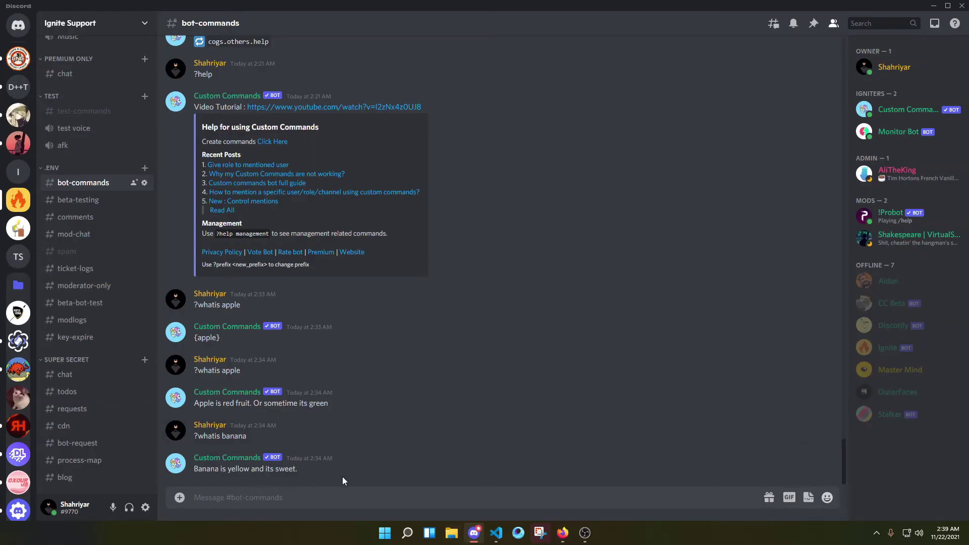
{"action": "type", "text": "?about server"}
{"action": "key", "text": "Return"}
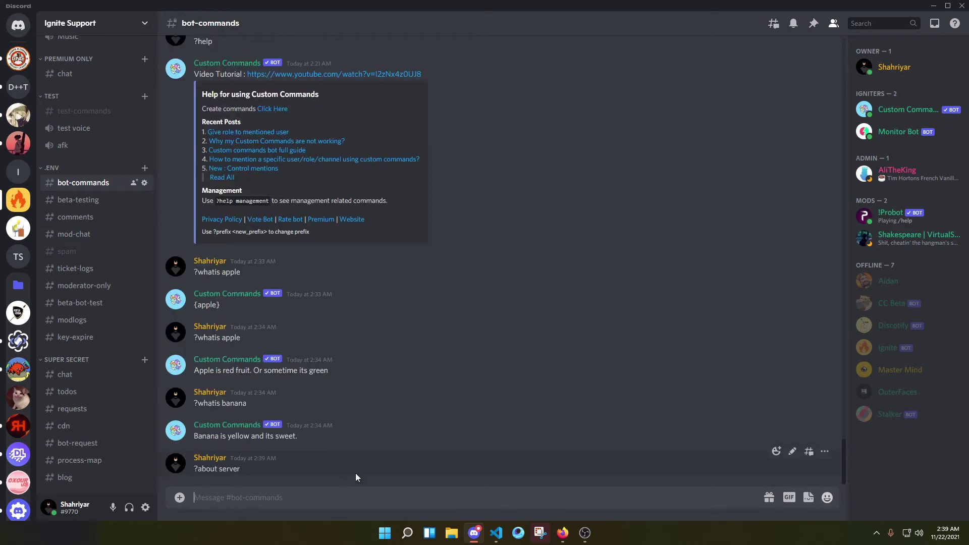
{"action": "mouse_move", "coordinate": [192, 468]}
{"action": "left_mouse_down"}
{"action": "mouse_move", "coordinate": [297, 467]}
{"action": "mouse_move", "coordinate": [198, 469]}
{"action": "left_mouse_up"}
{"action": "left_click", "coordinate": [199, 468]}
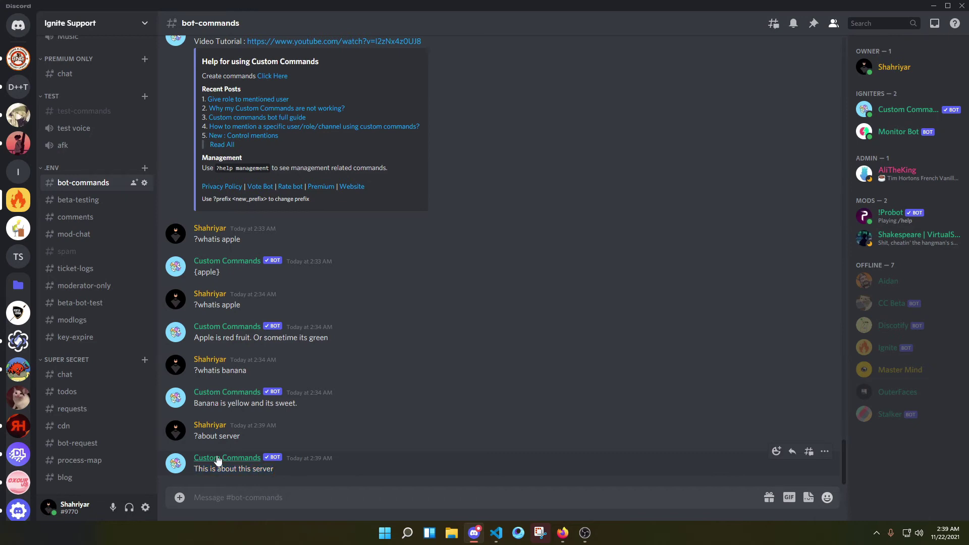
{"action": "double_click", "coordinate": [221, 436]}
{"action": "left_click", "coordinate": [221, 437]}
Compare the reply with the {server} variable on the dashboard's Variables page.
{"action": "left_click", "coordinate": [562, 532]}
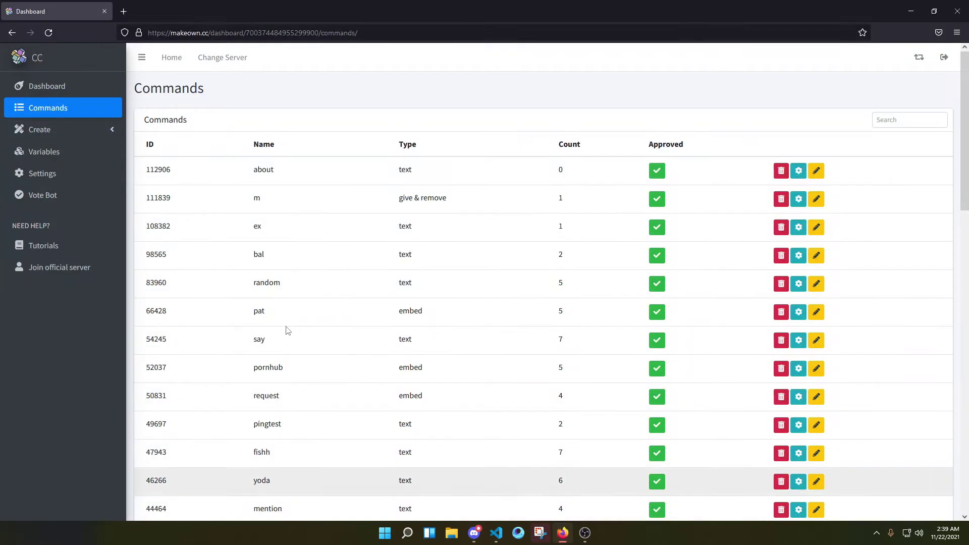
{"action": "left_click", "coordinate": [50, 158]}
{"action": "left_click_drag", "start_coordinate": [148, 254], "coordinate": [193, 259]}
{"action": "left_click", "coordinate": [564, 530]}
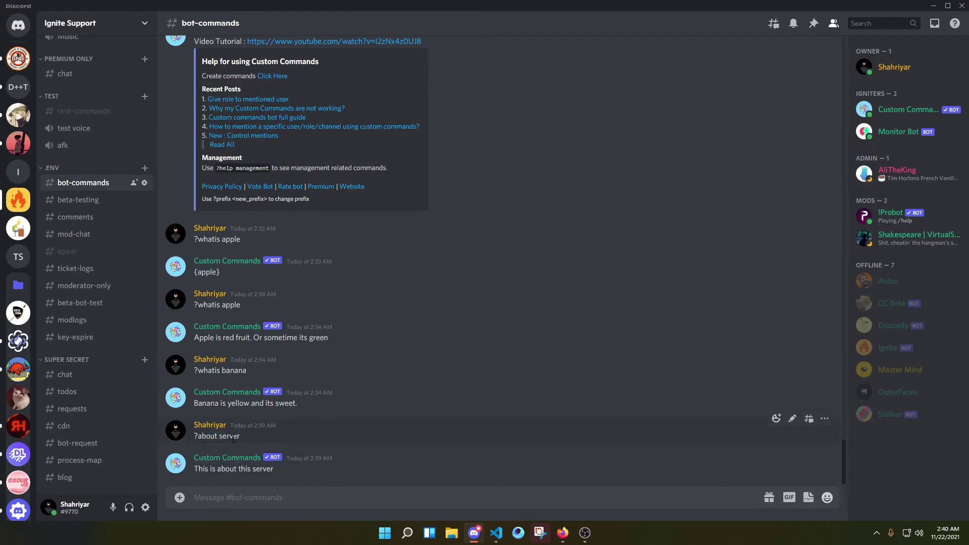
Send '?about owner' in #bot-commands after reviewing the server reply.
{"action": "mouse_move", "coordinate": [219, 437]}
{"action": "left_mouse_down"}
{"action": "mouse_move", "coordinate": [261, 440]}
{"action": "mouse_move", "coordinate": [218, 437]}
{"action": "left_mouse_up"}
{"action": "left_click", "coordinate": [193, 476]}
{"action": "left_click_drag", "start_coordinate": [194, 476], "coordinate": [308, 471]}
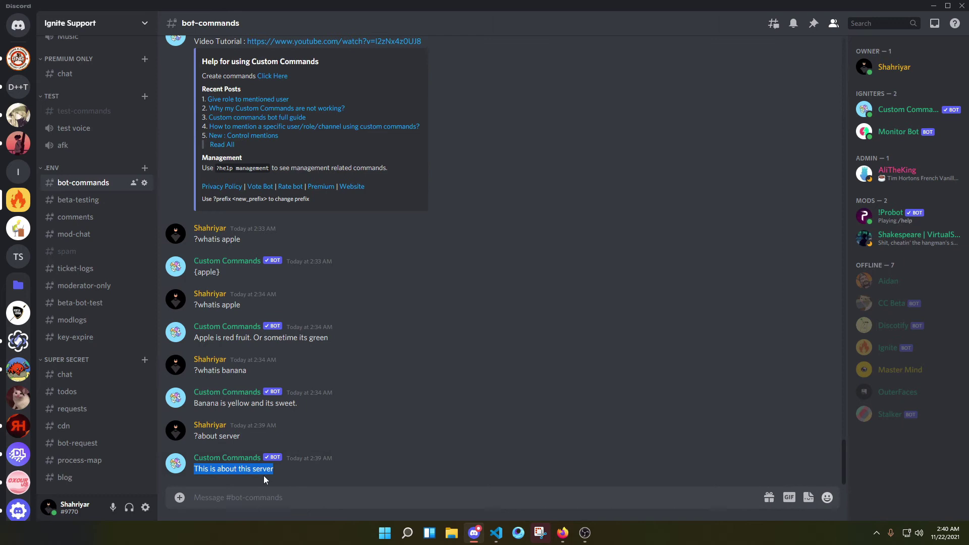
{"action": "left_click", "coordinate": [338, 493]}
{"action": "type", "text": "?about"}
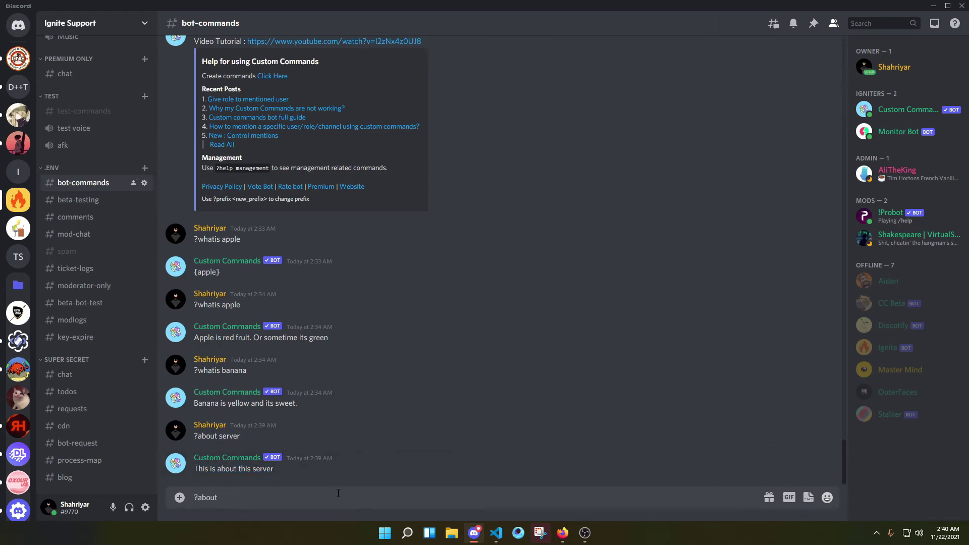
{"action": "type", "text": " owner"}
{"action": "key", "text": "Return"}
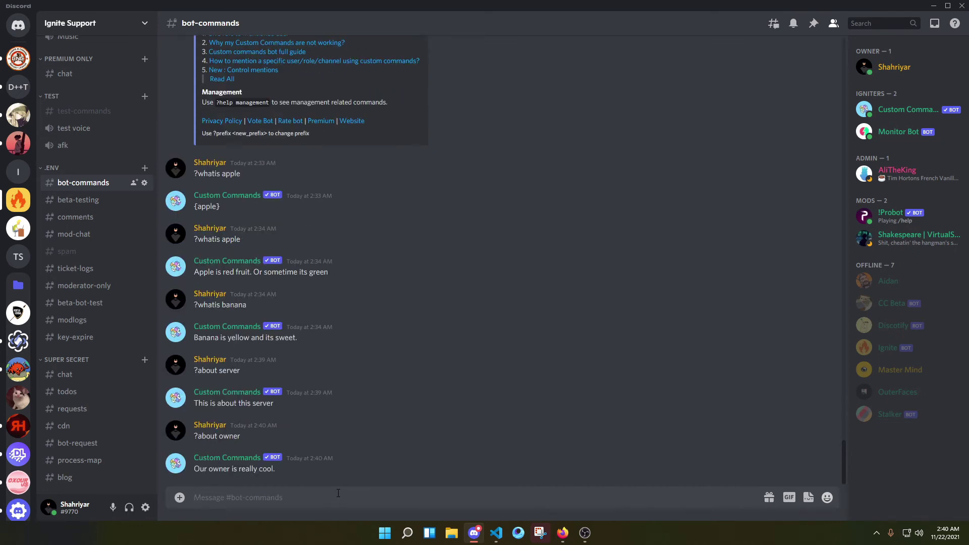
Send '?about giveaway' and get 'The current giveaway is finished.' back.
{"action": "type", "text": "?"}
{"action": "type", "text": "bout"}
{"action": "key", "text": "BackSpace"}
{"action": "key", "text": "BackSpace"}
{"action": "key", "text": "BackSpace"}
{"action": "key", "text": "BackSpace"}
{"action": "key", "text": "BackSpace"}
{"action": "type", "text": "about giveaway"}
{"action": "key", "text": "Return"}
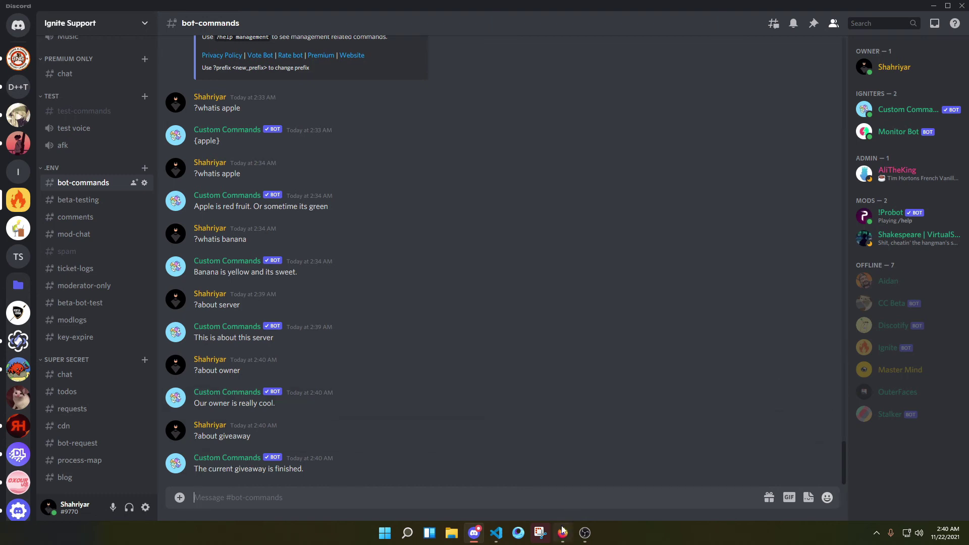
{"action": "key", "text": "alt+Tab"}
Open the about command's edit page showing argument arg and content {{arg}}.
{"action": "left_click", "coordinate": [62, 108]}
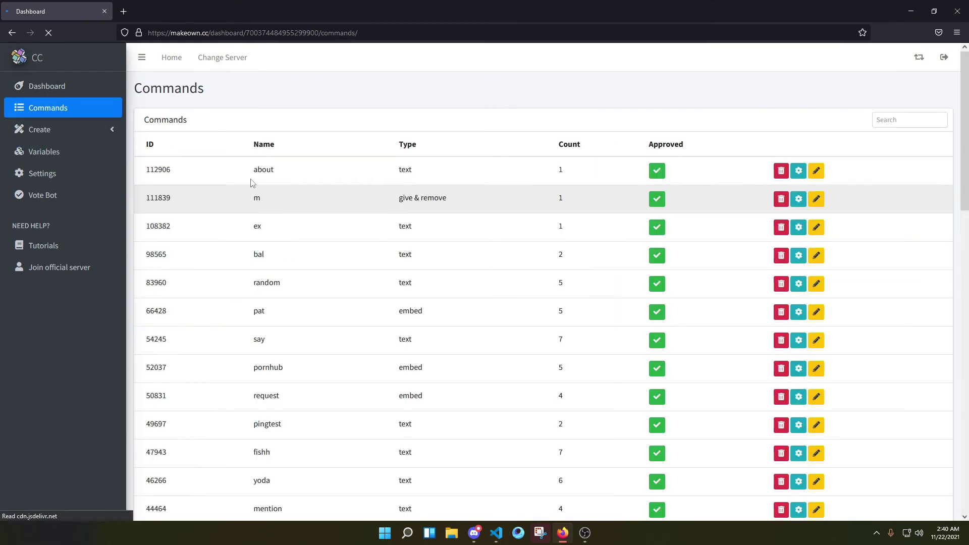
{"action": "left_click", "coordinate": [816, 171]}
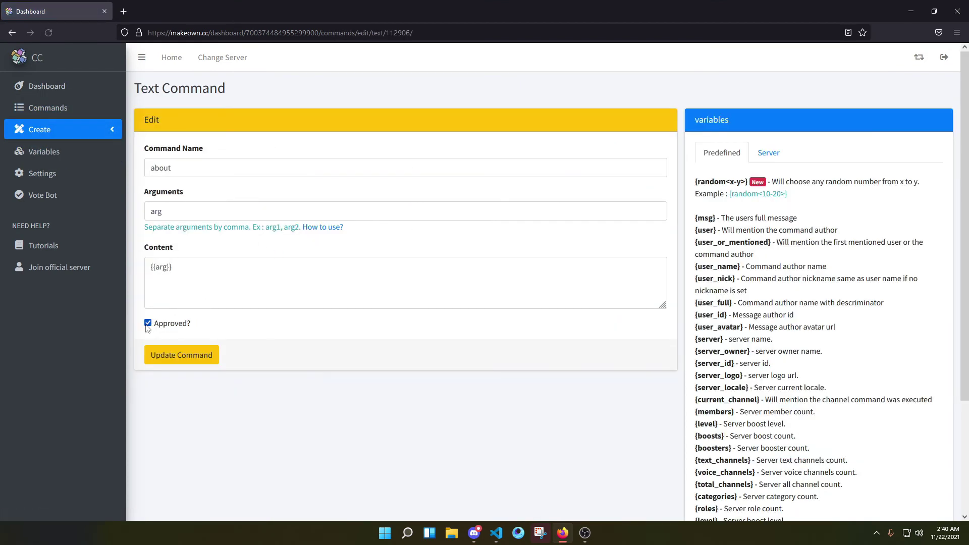
{"action": "left_click_drag", "start_coordinate": [156, 266], "coordinate": [127, 278]}
{"action": "left_click", "coordinate": [219, 271]}
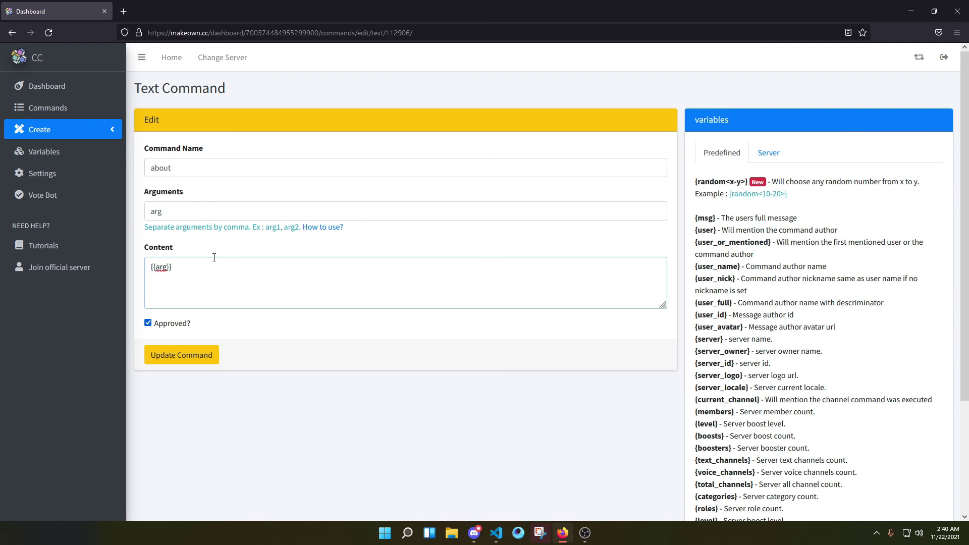
{"action": "left_click_drag", "start_coordinate": [211, 251], "coordinate": [149, 259]}
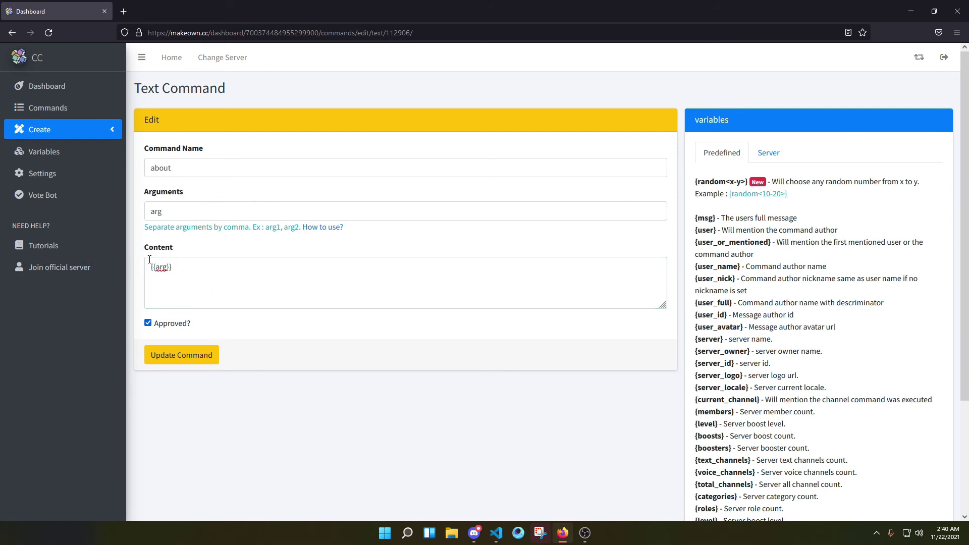
{"action": "left_click", "coordinate": [474, 532]}
Send '?about something' and see the bot reply with the literal {something}.
{"action": "type", "text": "?abou"}
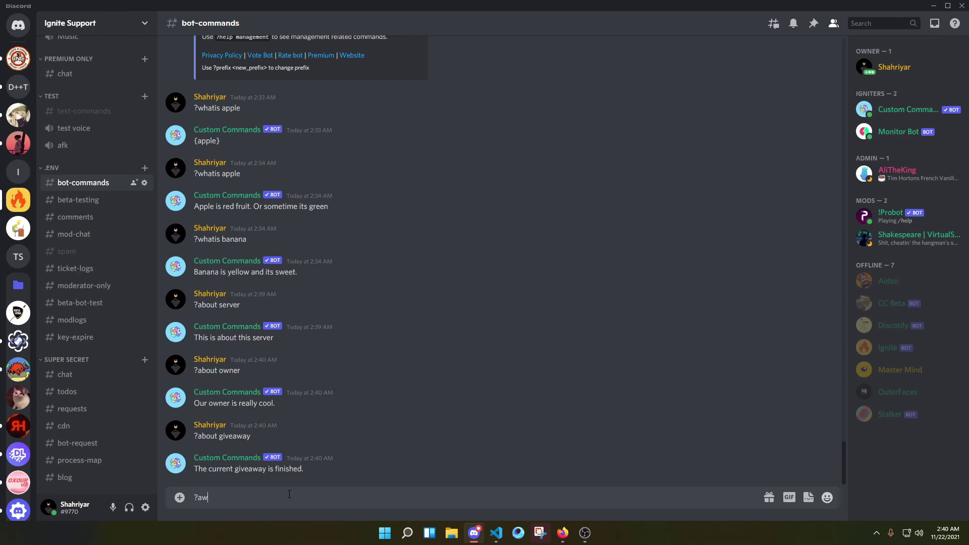
{"action": "key", "text": "BackSpace"}
{"action": "key", "text": "BackSpace"}
{"action": "key", "text": "BackSpace"}
{"action": "type", "text": "bout something"}
{"action": "double_click", "coordinate": [219, 495]}
{"action": "left_click", "coordinate": [562, 533]}
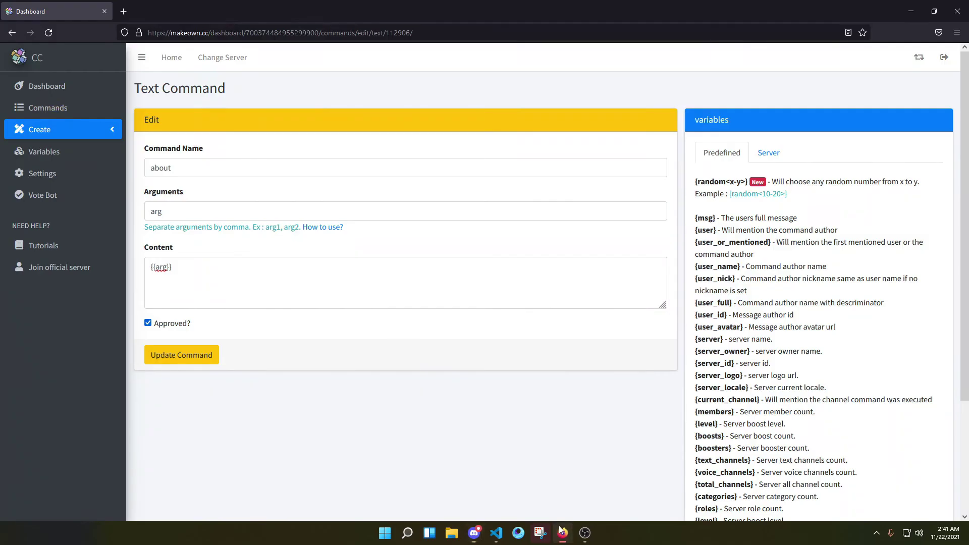
{"action": "left_click", "coordinate": [21, 152]}
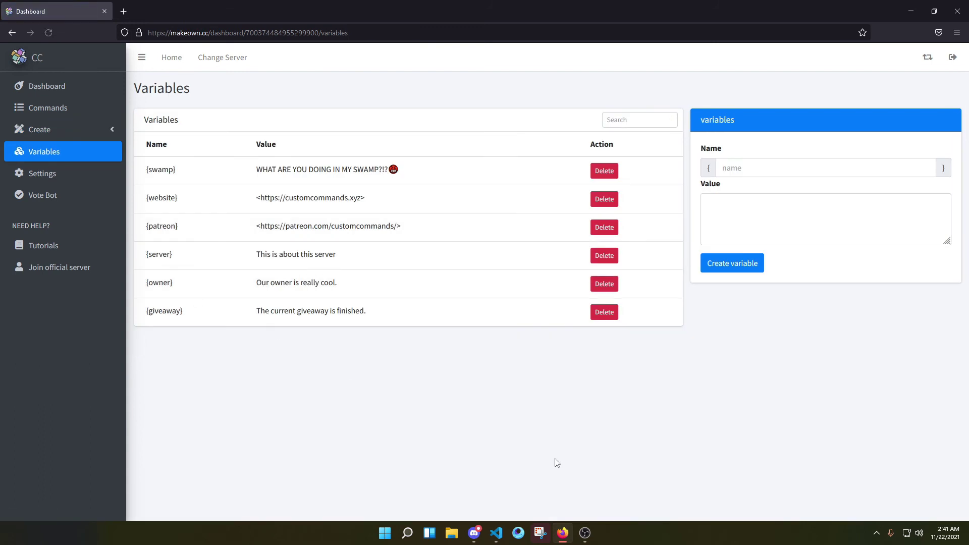
{"action": "left_click", "coordinate": [562, 533]}
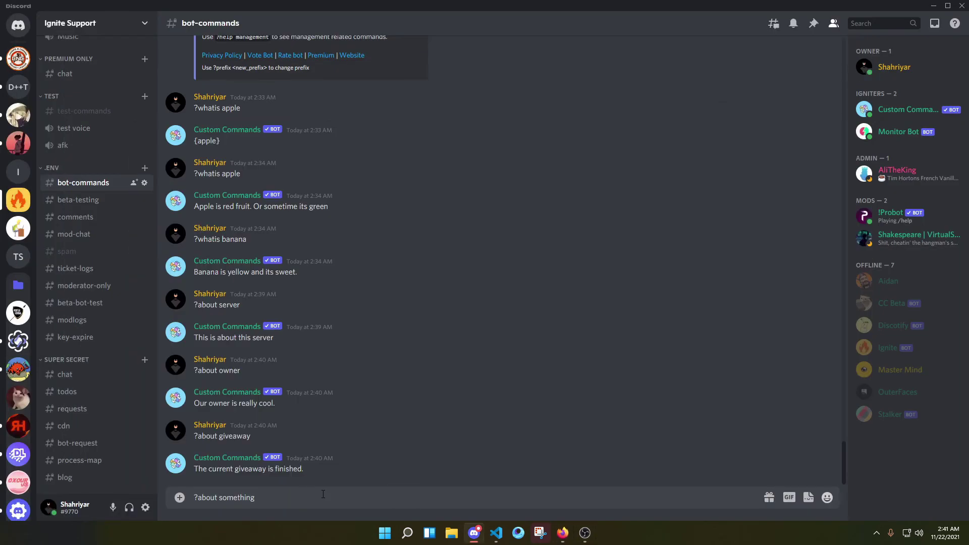
{"action": "key", "text": "Return"}
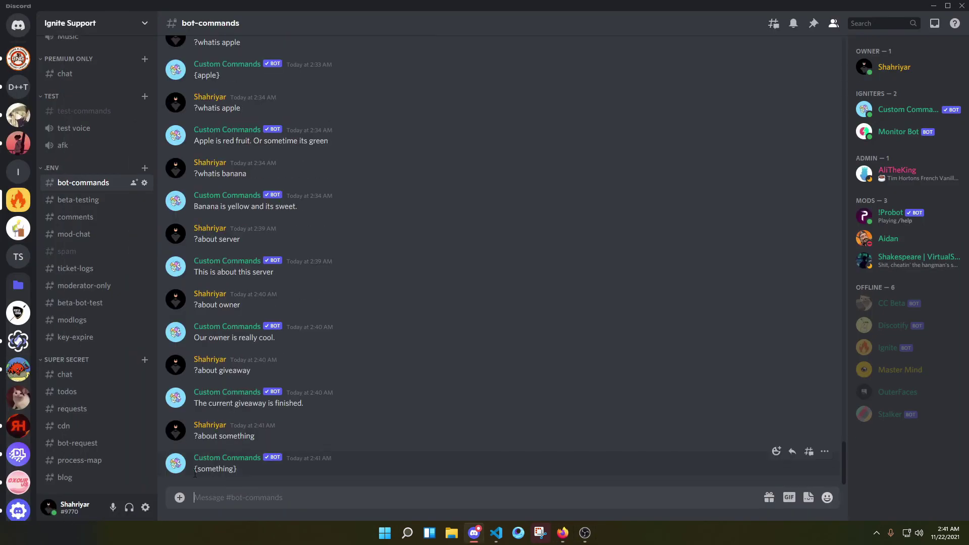